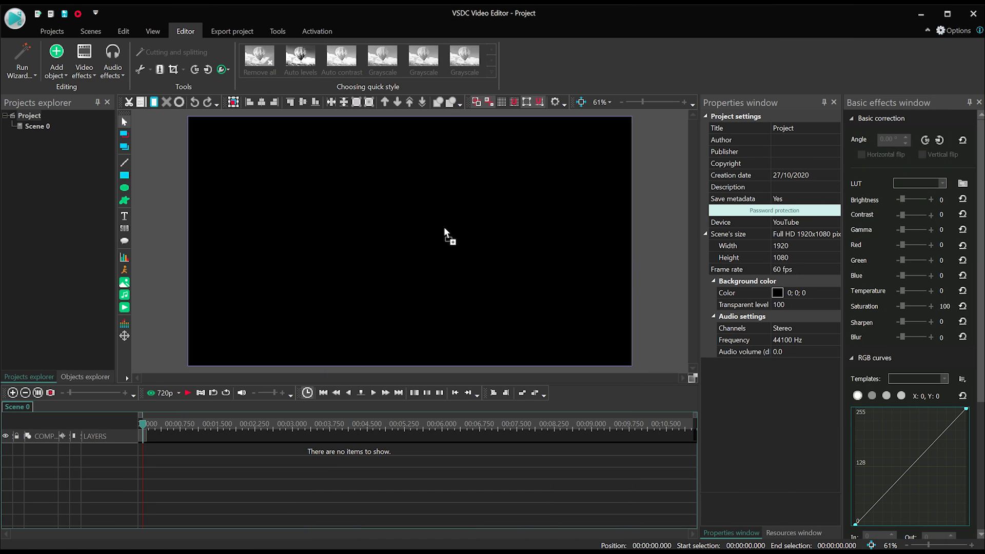
Add the drum clip on one layer and draw a cyan rectangle filling the 1920×1080 frame
left_click_drag(424, 243, 422, 245)
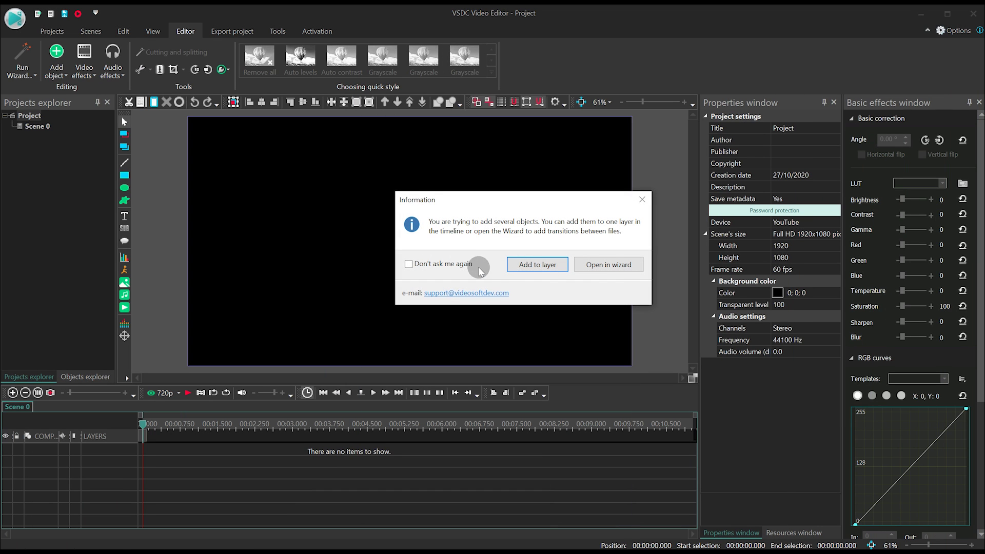
left_click(538, 266)
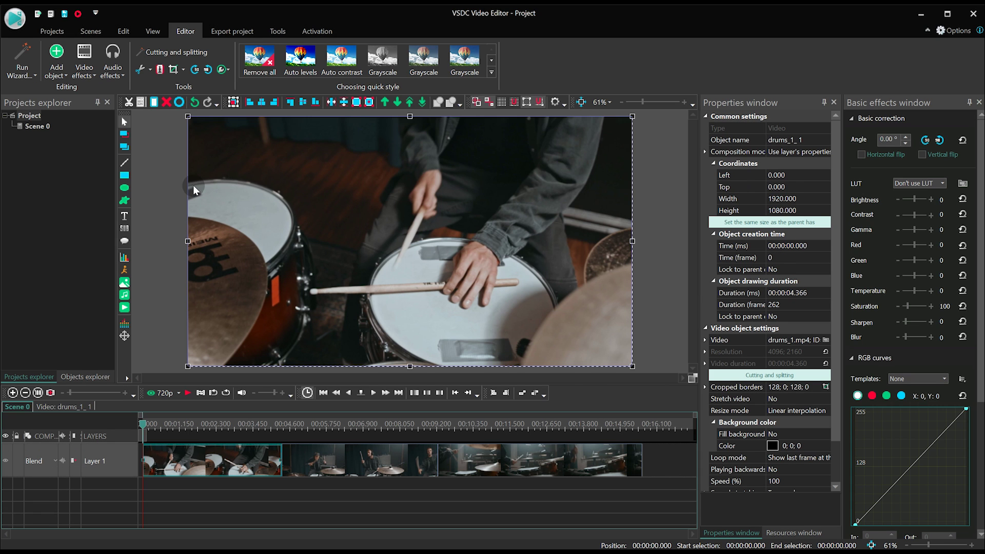
left_click(127, 177)
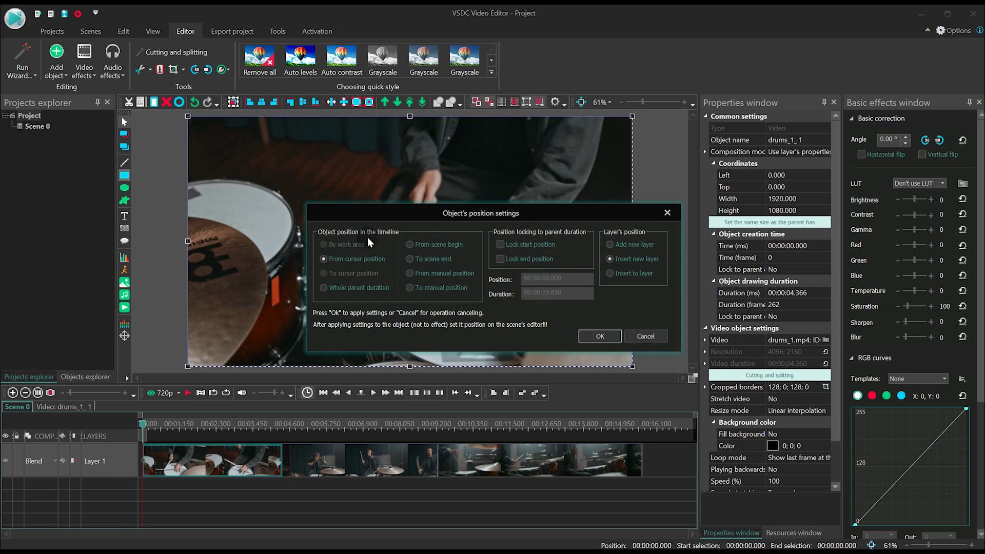
left_click(587, 336)
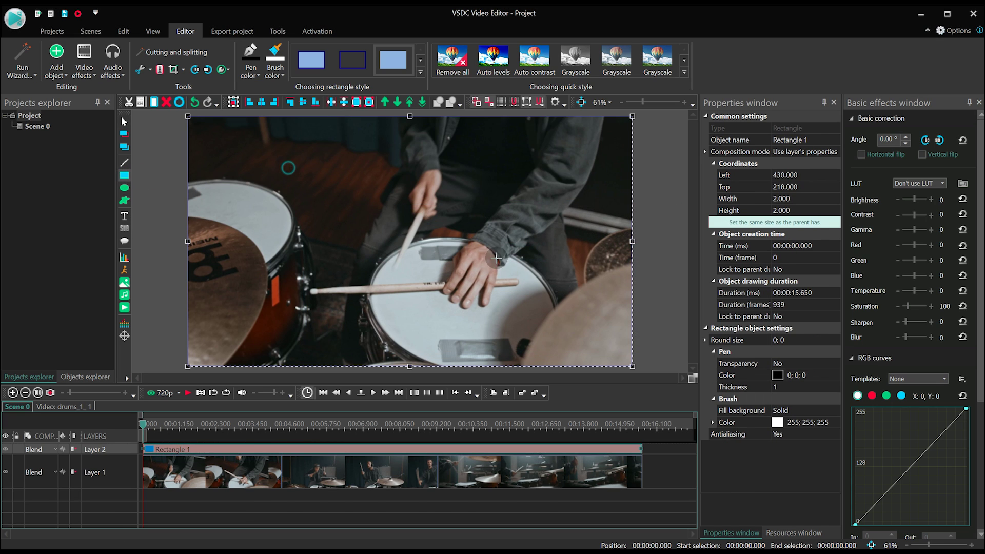
left_click_drag(286, 167, 537, 294)
left_click(391, 68)
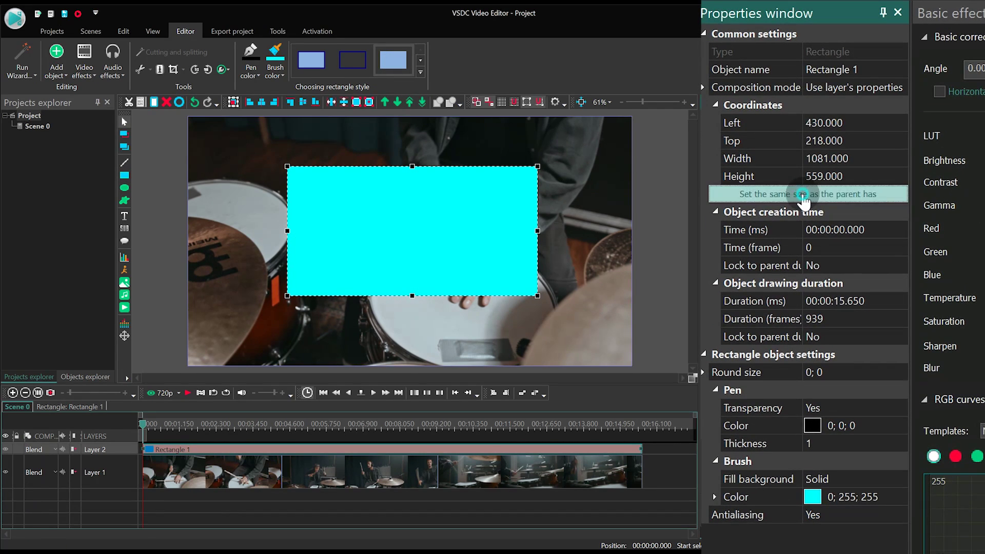
left_click(772, 223)
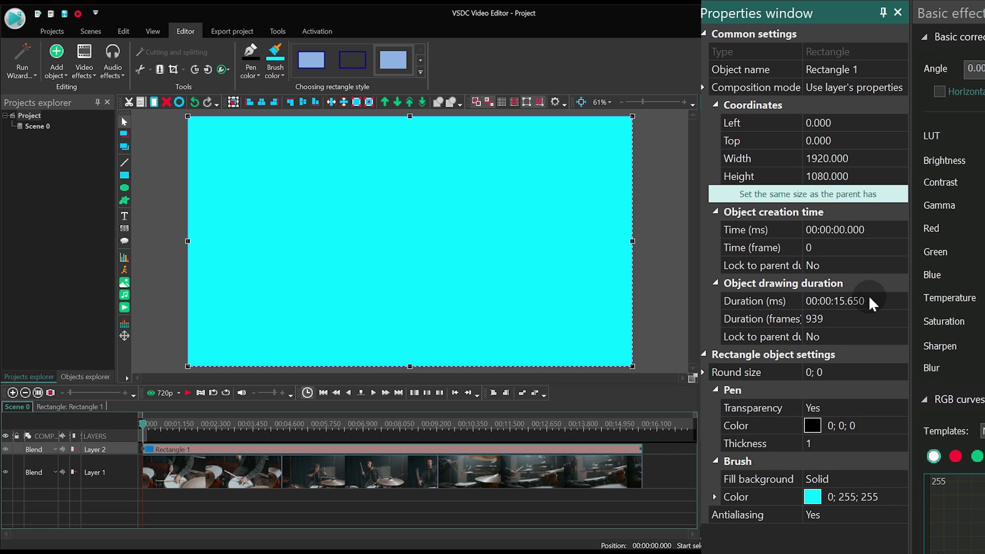
Change the rectangle fill to a Radial gradient with a white start colour
left_click(847, 477)
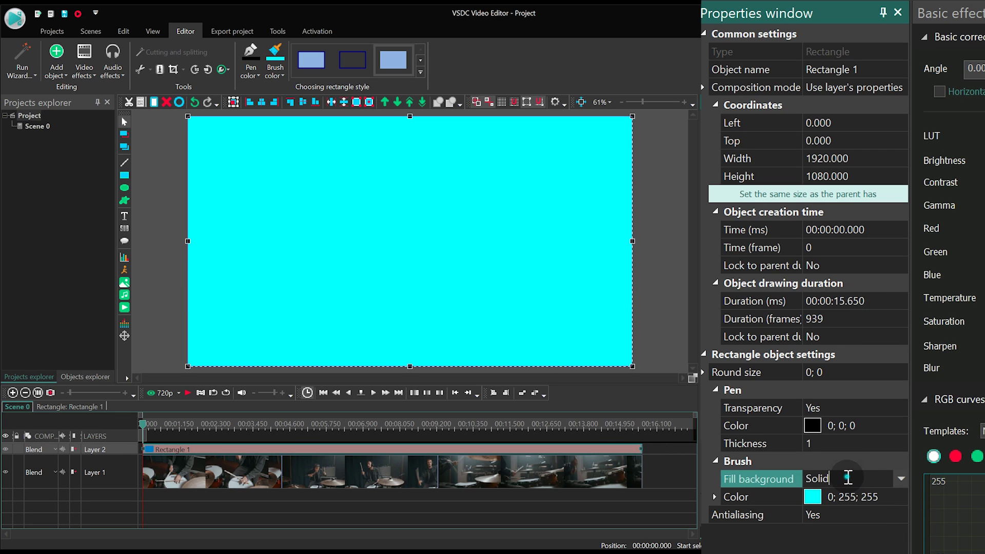
left_click_drag(900, 364, 892, 548)
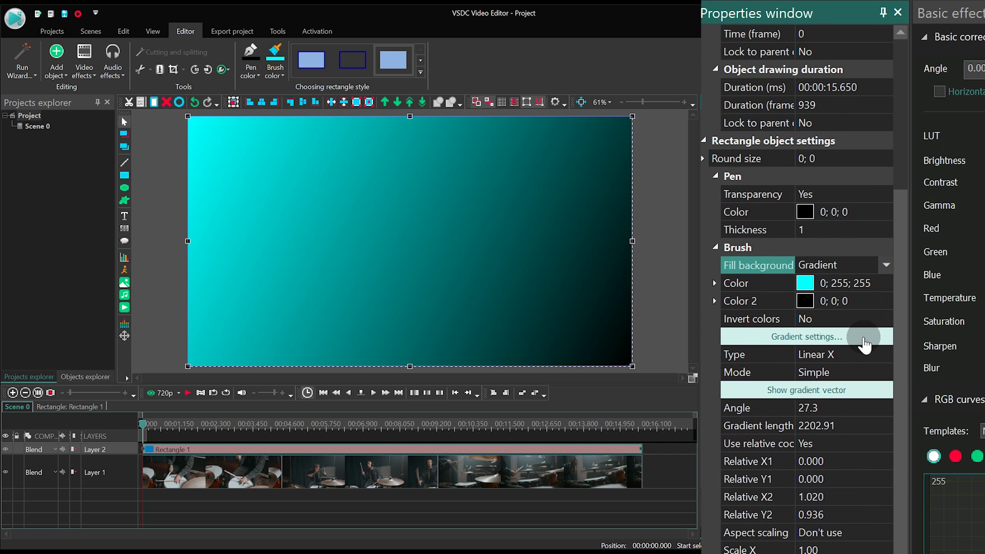
left_click(865, 339)
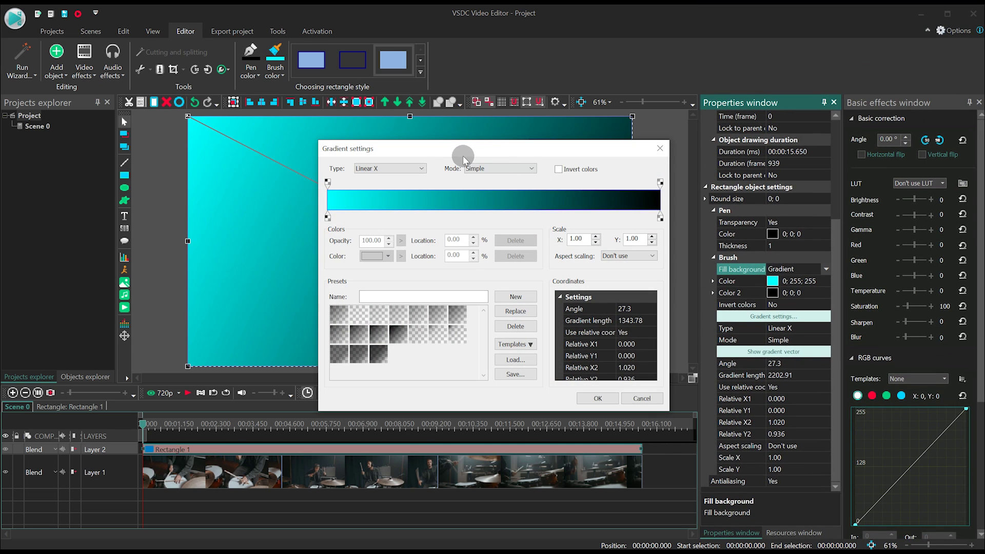
mouse_move(458, 153)
left_mouse_down()
mouse_move(772, 121)
mouse_move(762, 122)
left_mouse_up()
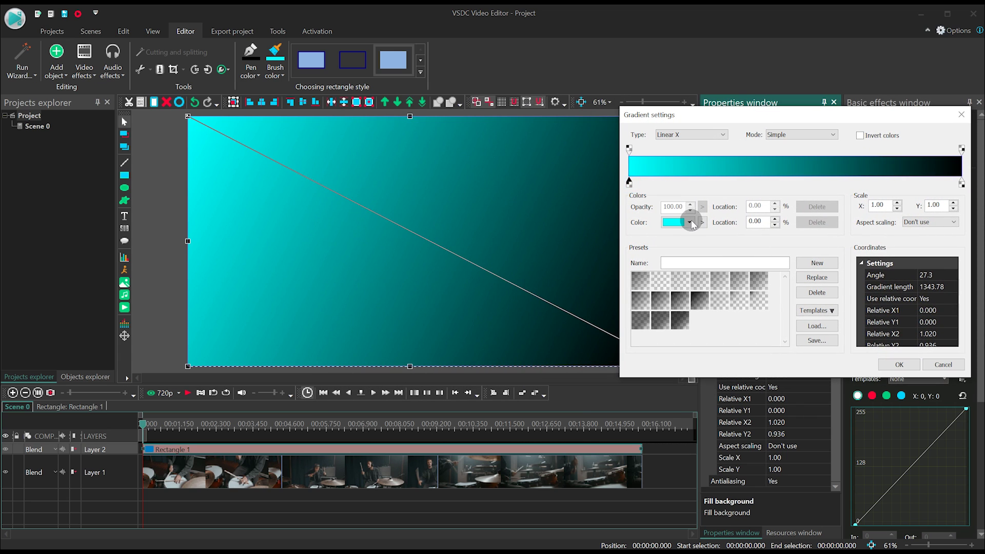
left_click(692, 224)
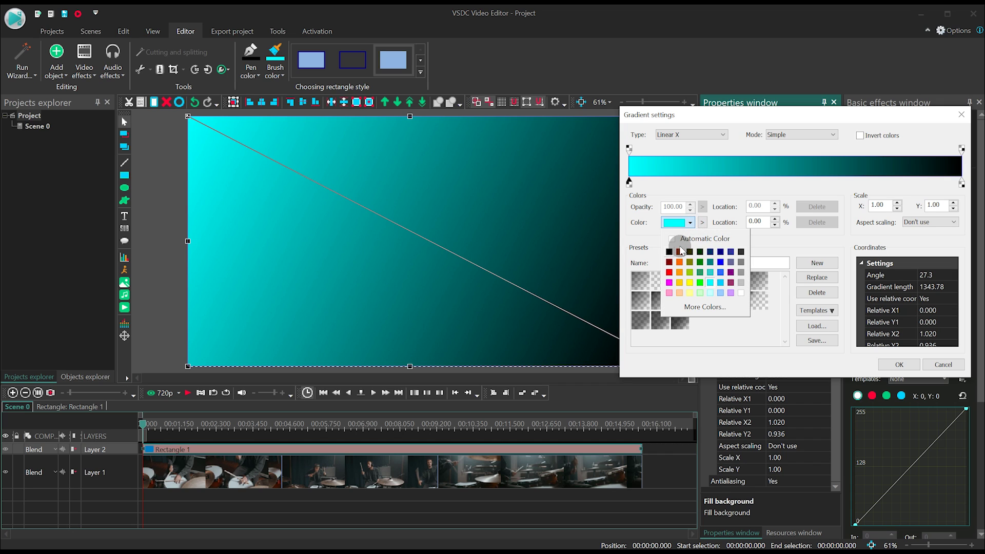
left_click(741, 293)
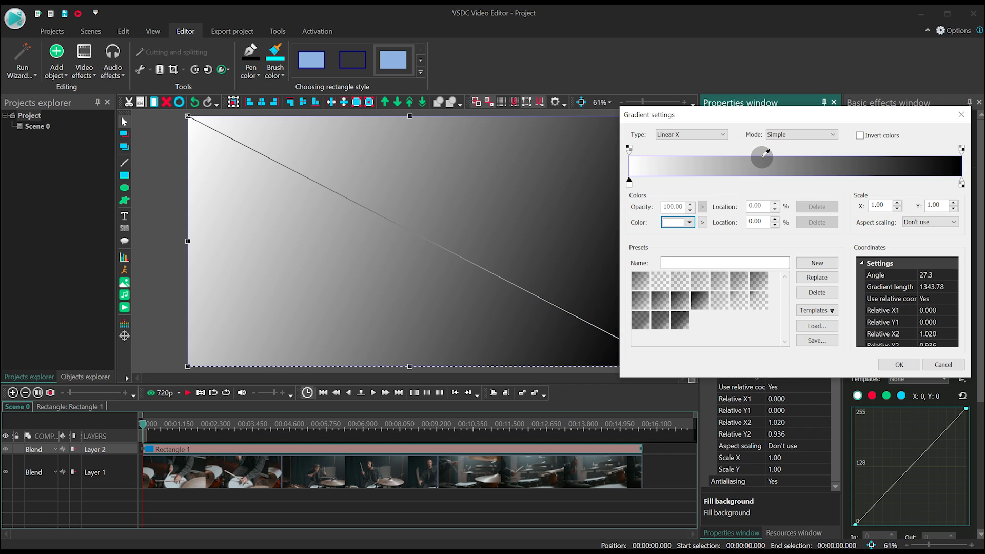
left_click(706, 133)
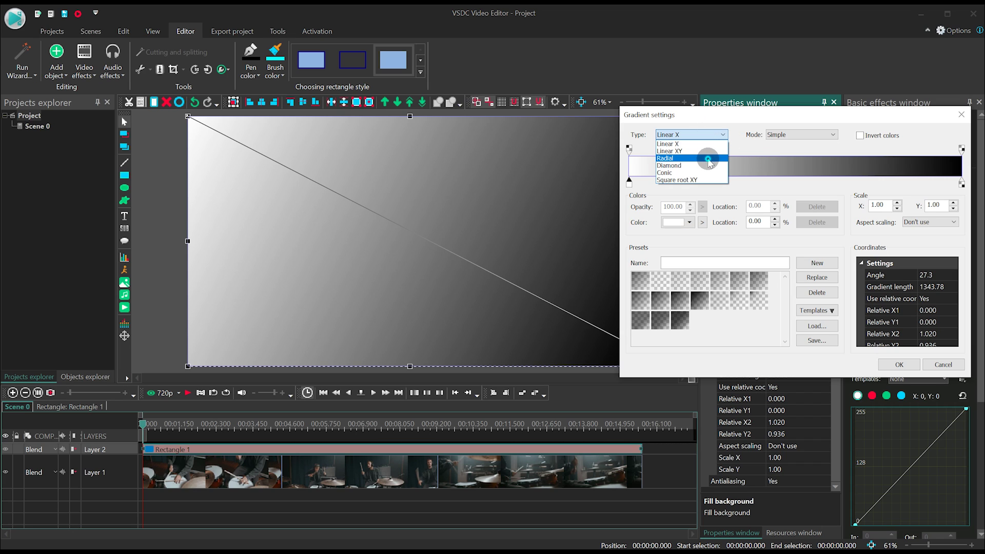
left_click(707, 157)
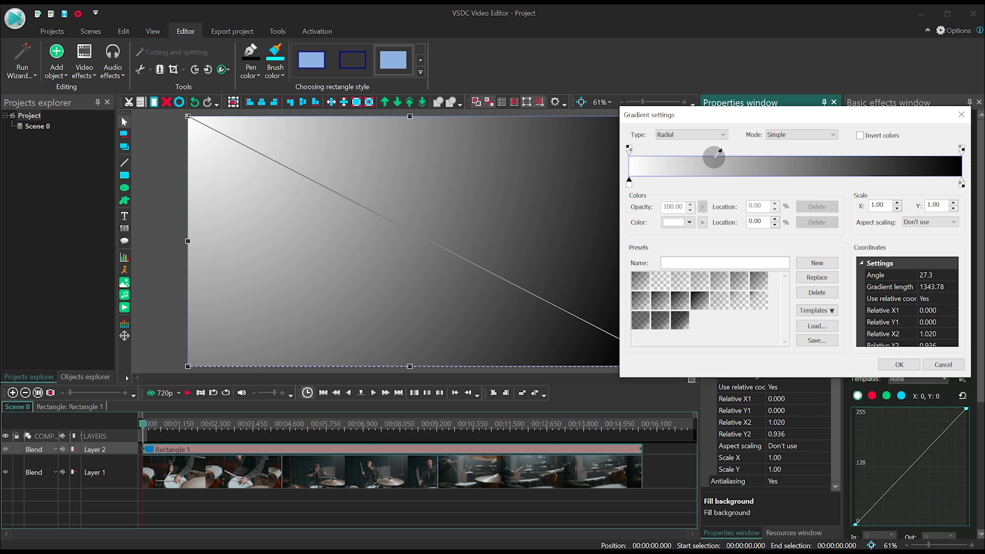
left_click(905, 366)
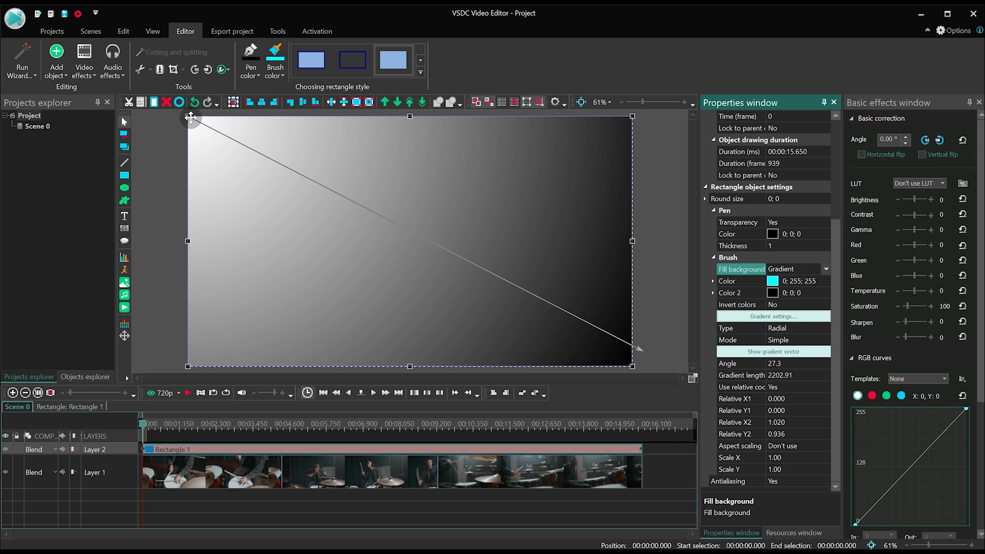
Move the gradient's bright centre to mid-frame, its vector reaching the bottom-right corner
mouse_move(188, 116)
left_mouse_down()
mouse_move(437, 239)
mouse_move(407, 244)
left_mouse_up()
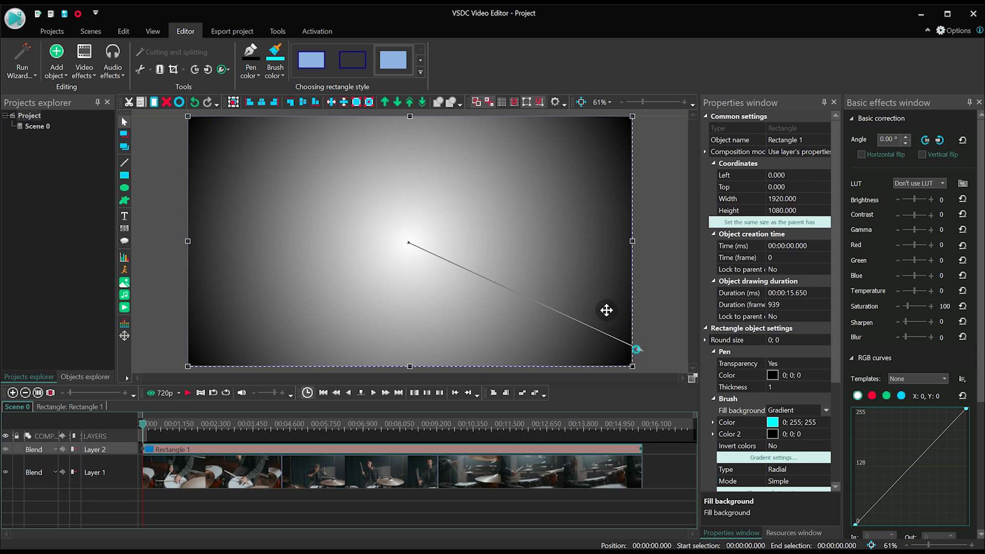
left_click_drag(607, 310, 629, 367)
left_click(404, 261)
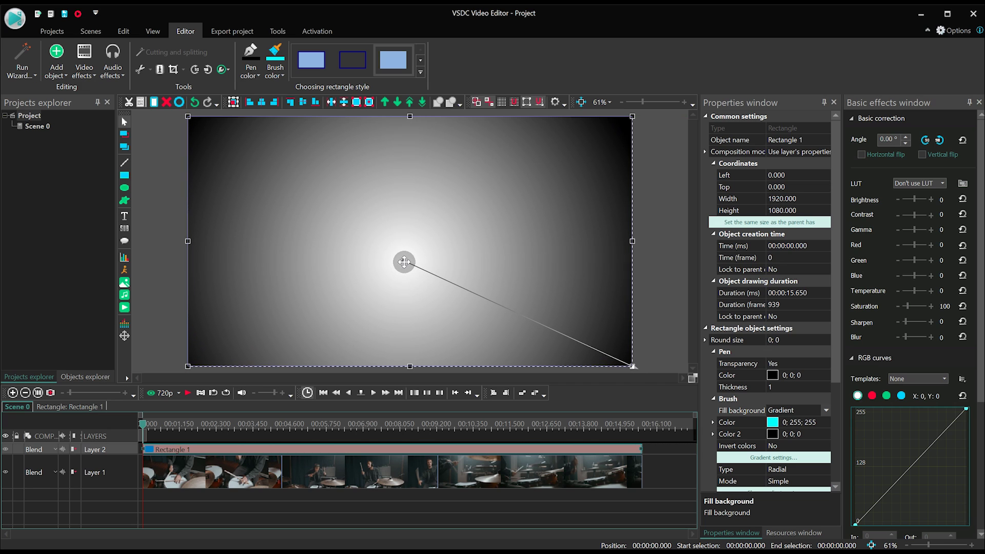
left_click_drag(402, 263, 408, 237)
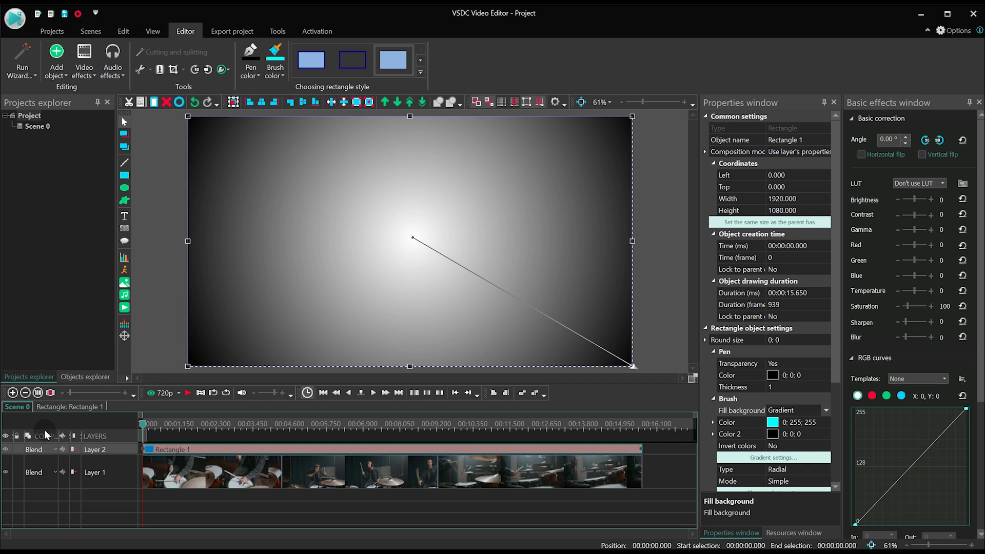
Set the rectangle layer's blend mode to Multiply
left_click(51, 449)
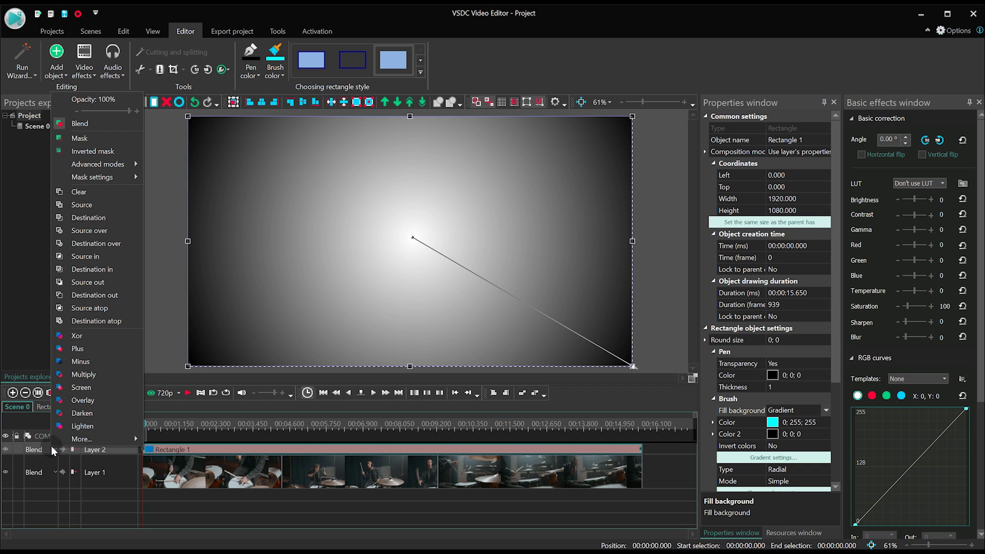
left_click(94, 375)
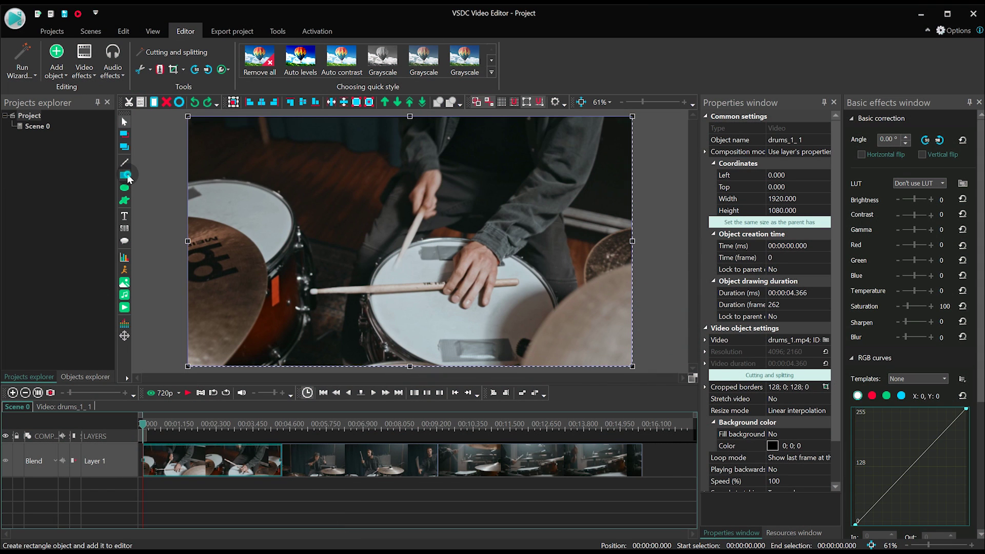
Draw a second rectangle in the third (cyan) style, sized to the full frame
left_click(125, 175)
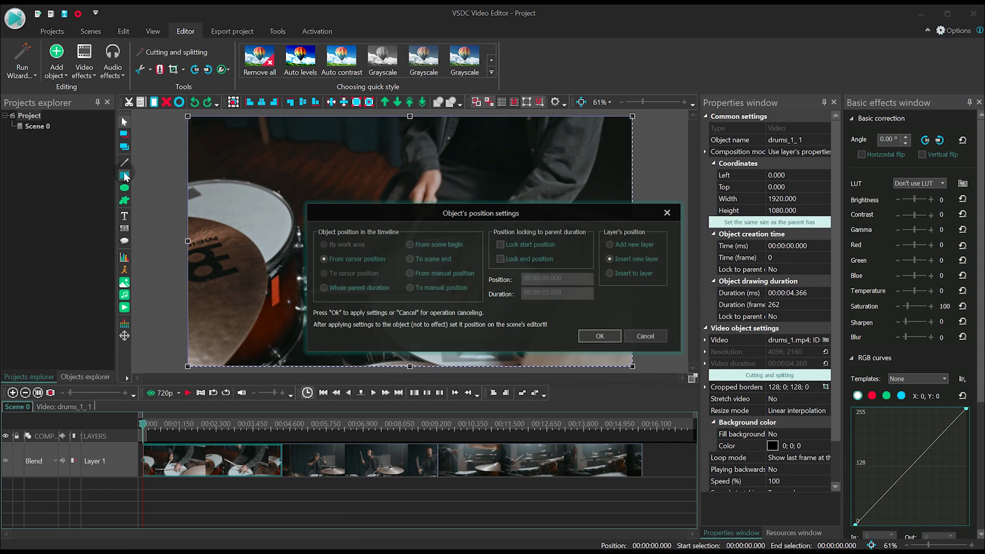
left_click(582, 334)
left_click_drag(262, 161, 537, 308)
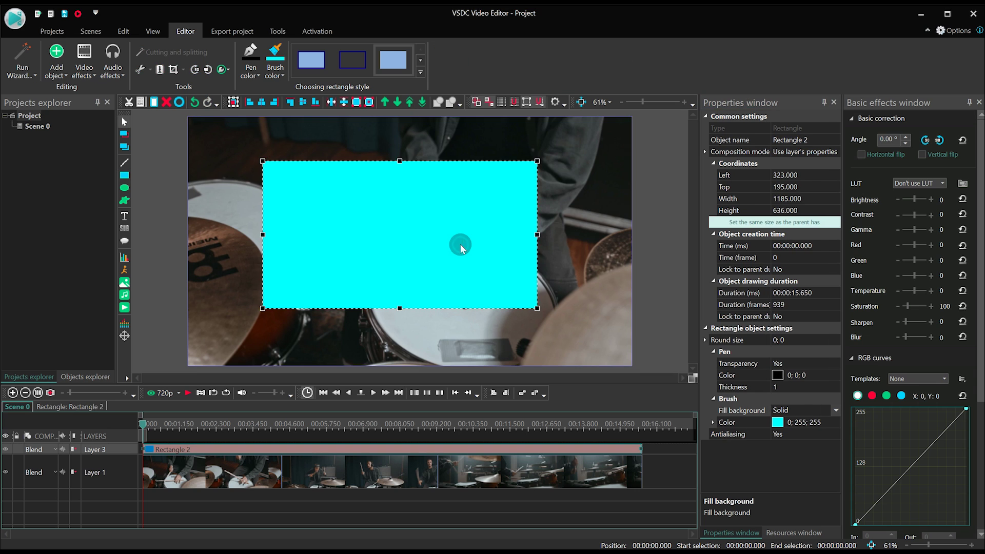
left_click(394, 62)
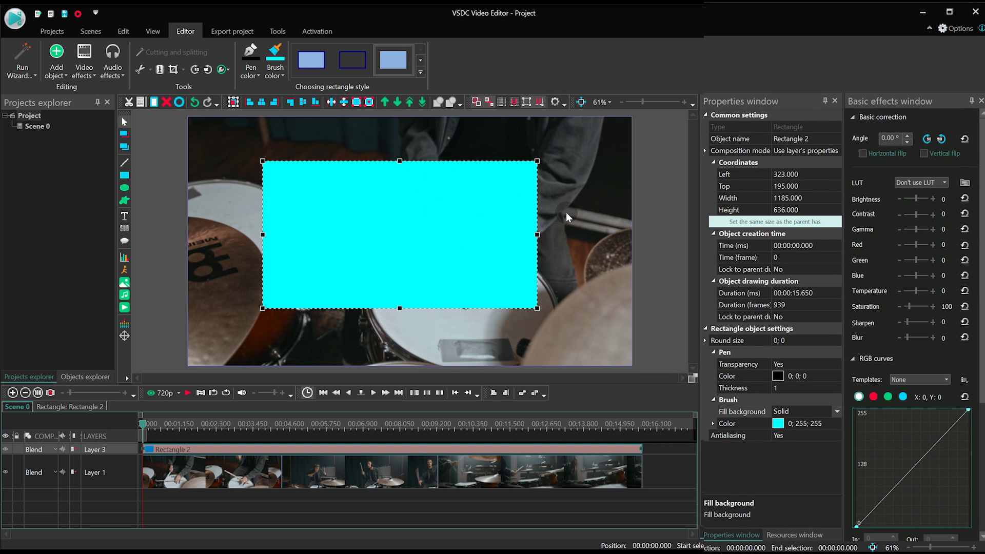
left_click(773, 221)
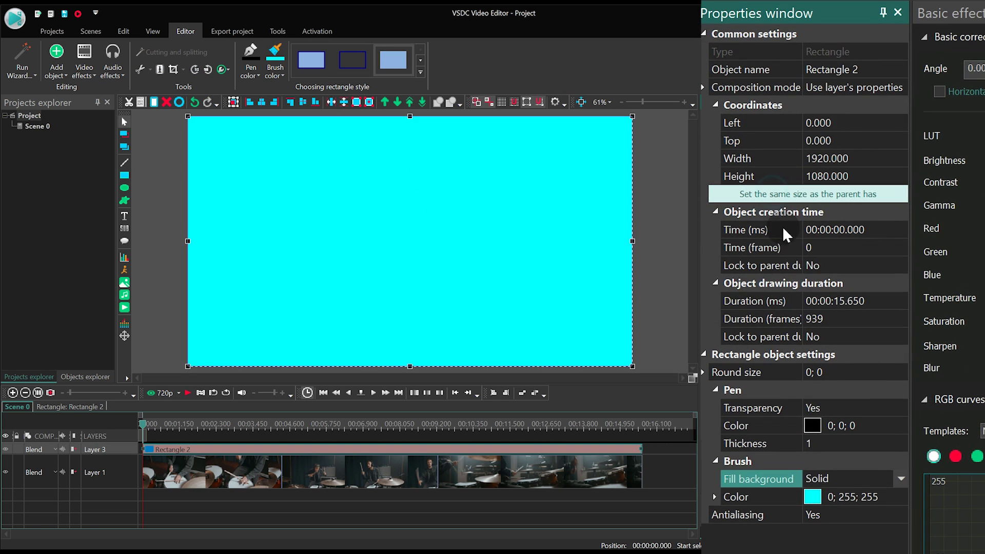
left_click(899, 479)
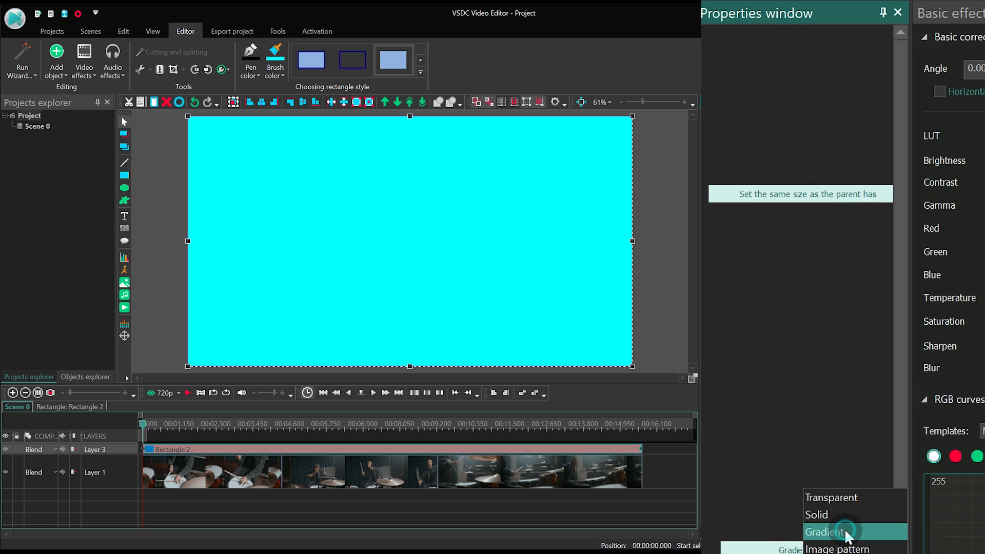
Switch the new rectangle's fill to Gradient and bring up its gradient settings
left_click(844, 531)
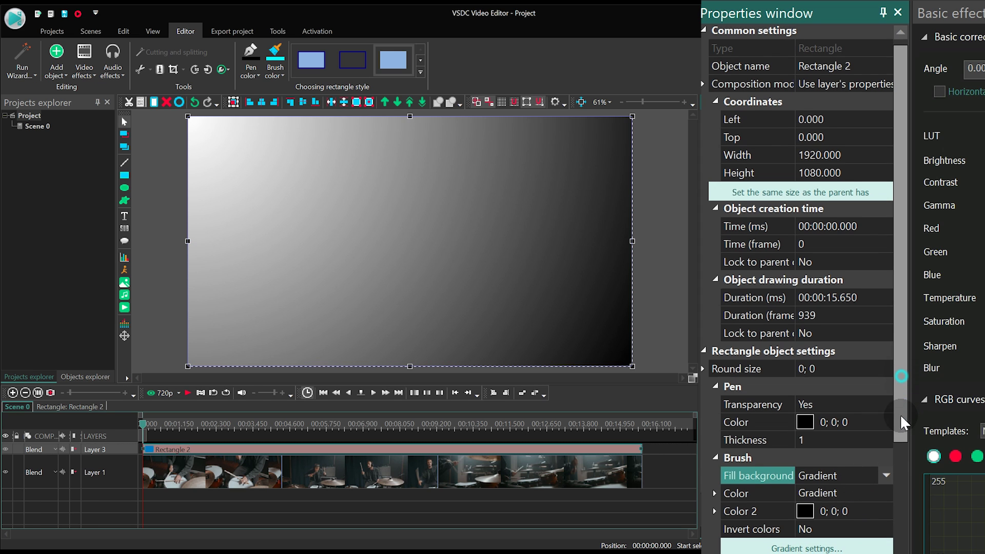
left_click_drag(903, 380, 899, 501)
left_click(871, 355)
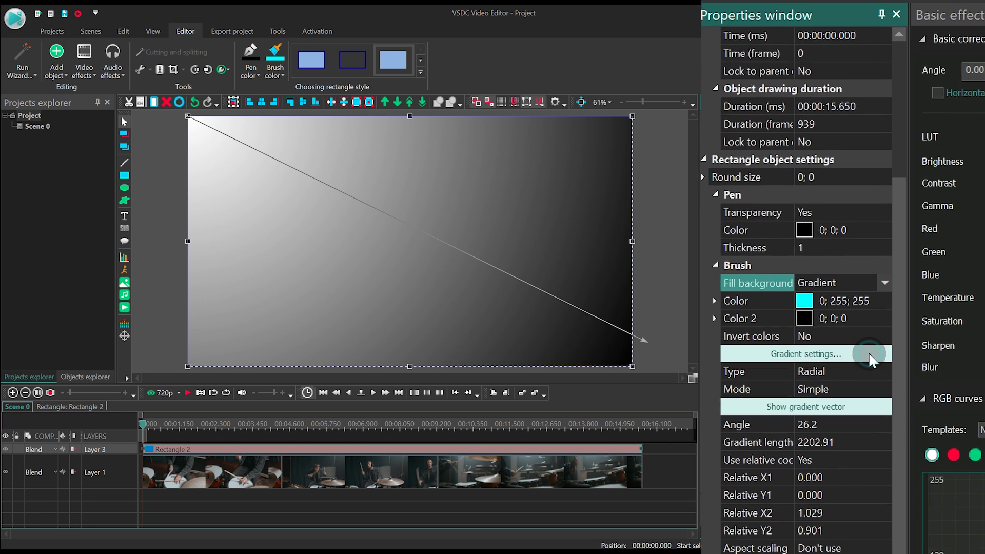
mouse_move(450, 149)
left_mouse_down()
mouse_move(610, 153)
mouse_move(766, 122)
left_mouse_up()
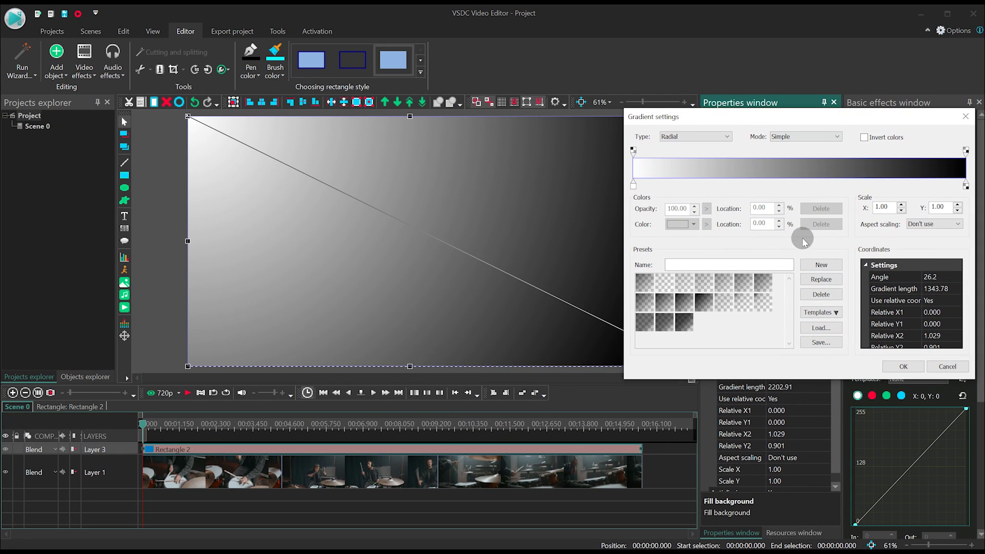
Load the Neutral Density gradient templates and apply the first preset
left_click(827, 313)
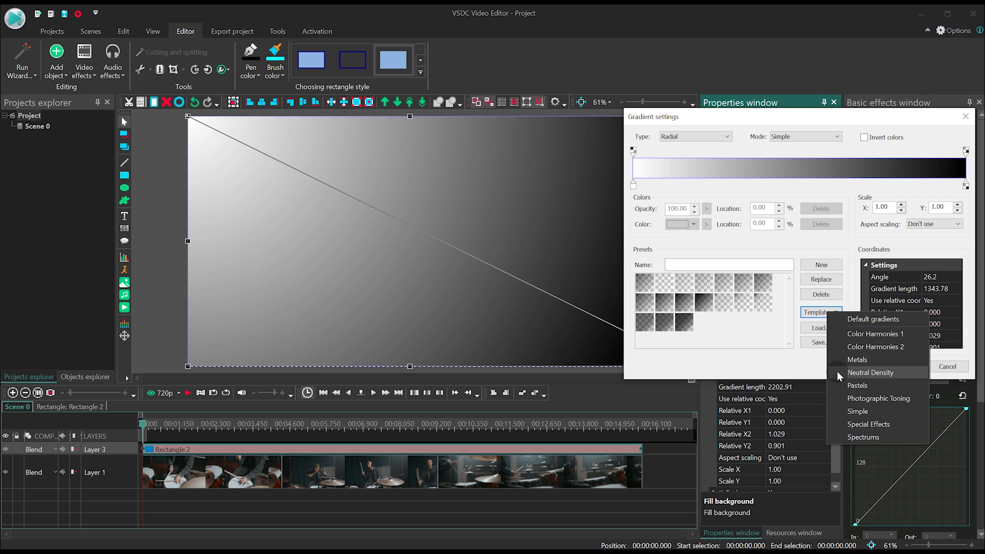
left_click(909, 373)
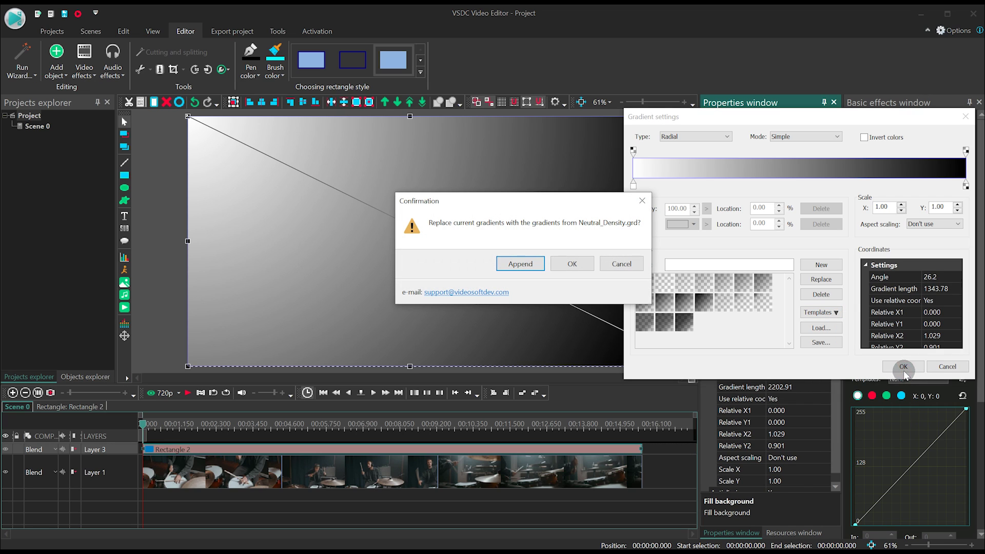
left_click(570, 264)
left_click(645, 288)
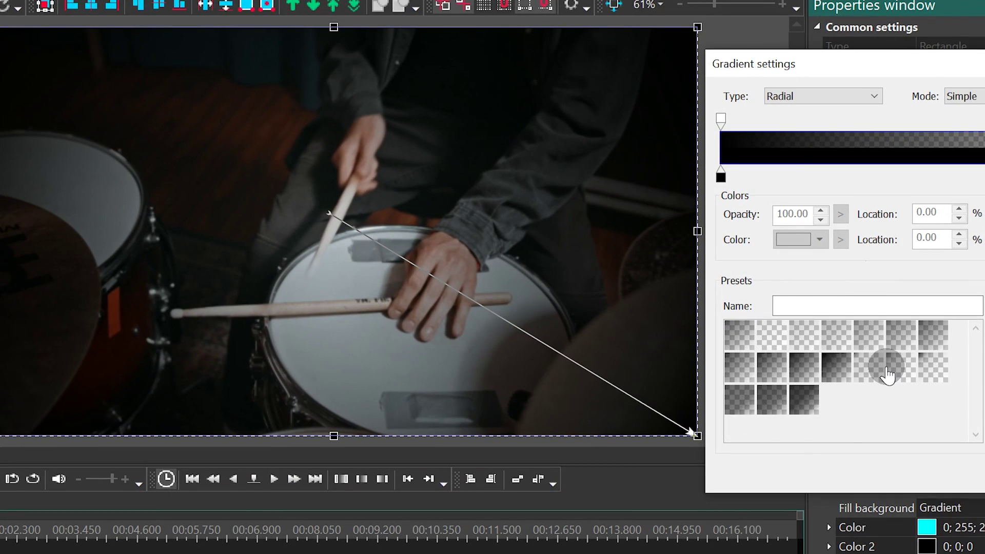
Compare Neutral Density presets and keep Neutral Density Light 2
left_click(891, 369)
left_click(937, 374)
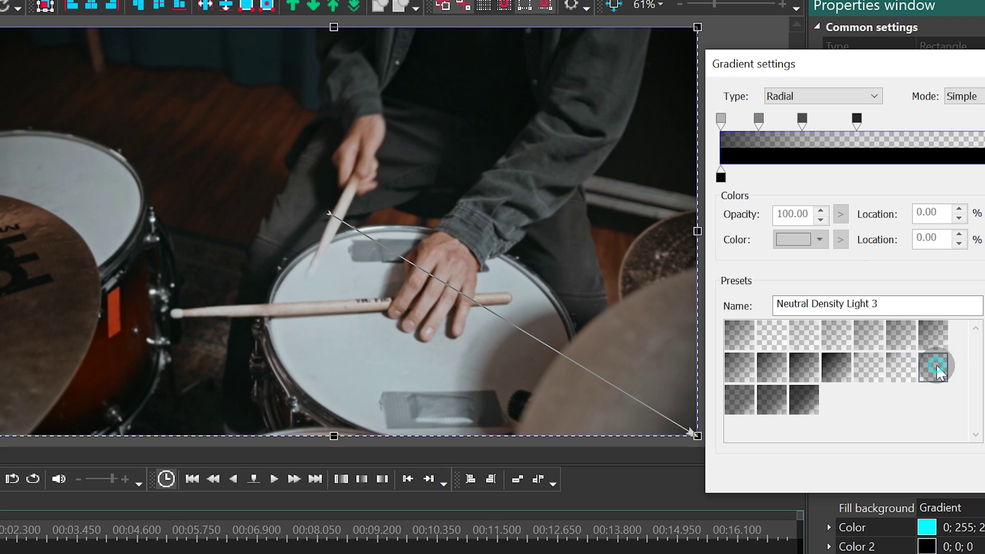
left_click(935, 334)
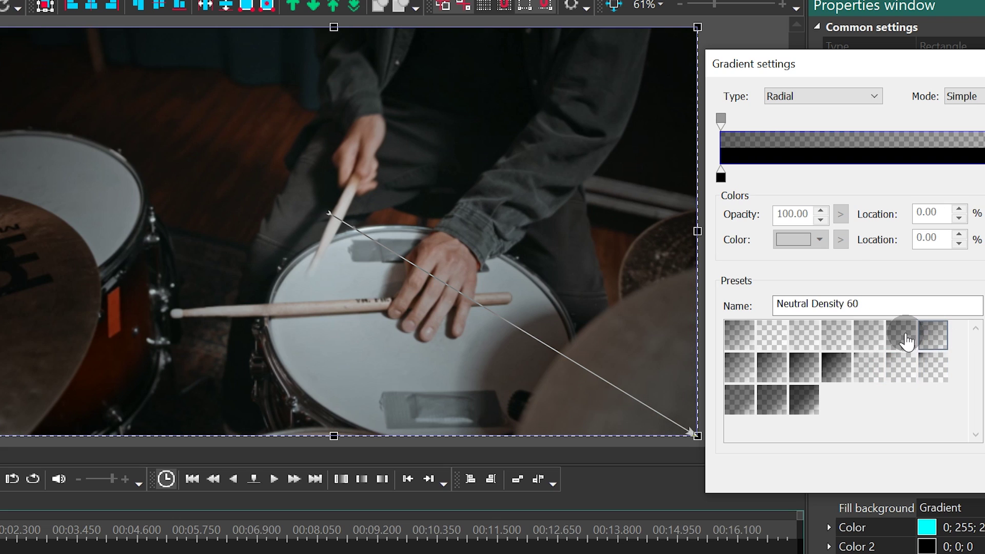
left_click(903, 337)
left_click(901, 367)
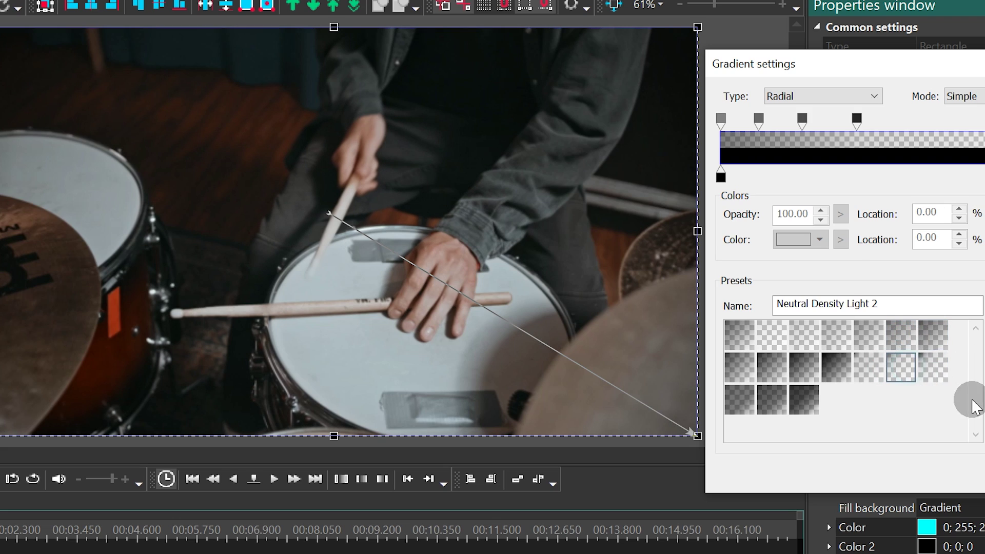
key("Return")
Reposition the gradient vector so it starts at the frame centre
left_click_drag(687, 429, 566, 321)
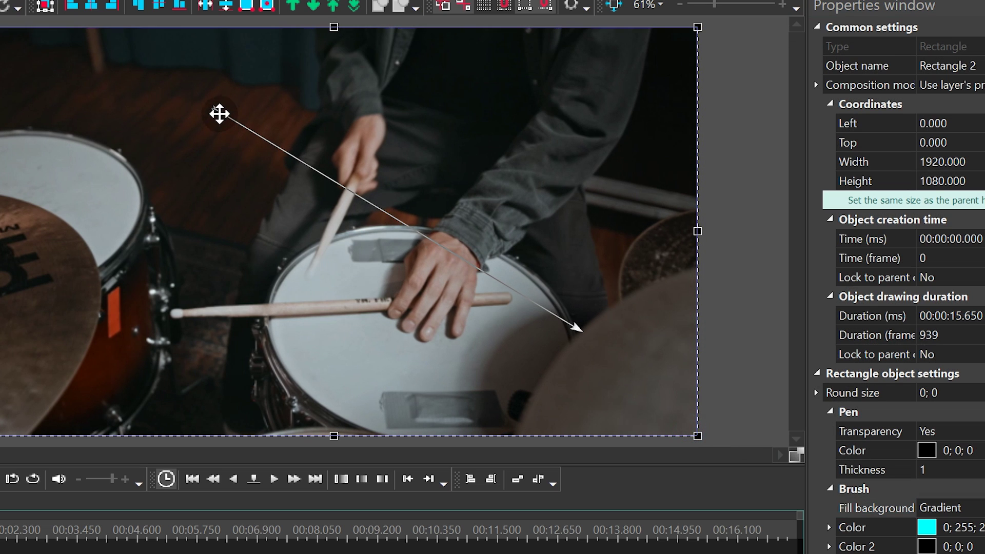
mouse_move(215, 111)
left_mouse_down()
mouse_move(289, 160)
mouse_move(355, 225)
left_mouse_up()
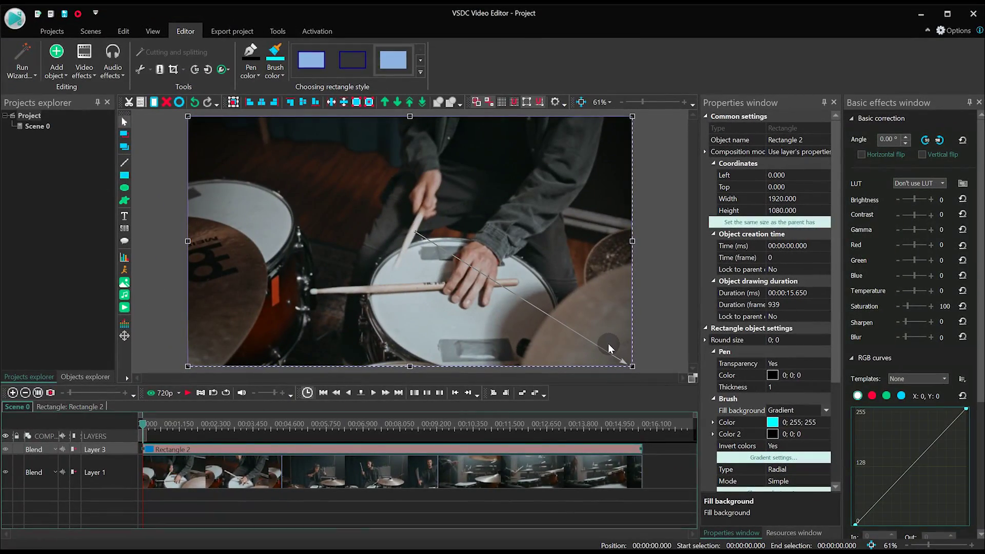
left_click(773, 457)
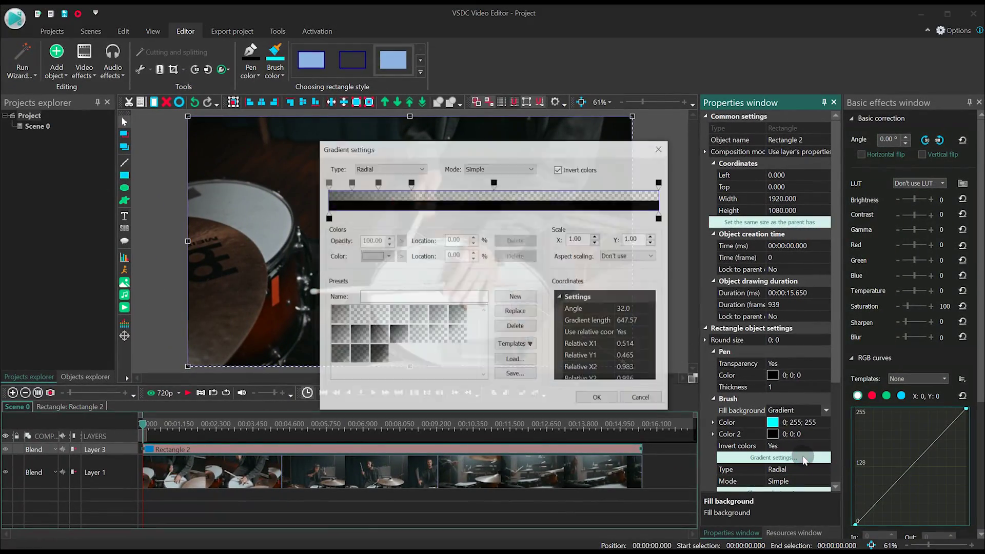
Load the Photographic Toning templates, try Cyanotype, and apply Blue-Selenium 2
left_click_drag(483, 148, 797, 120)
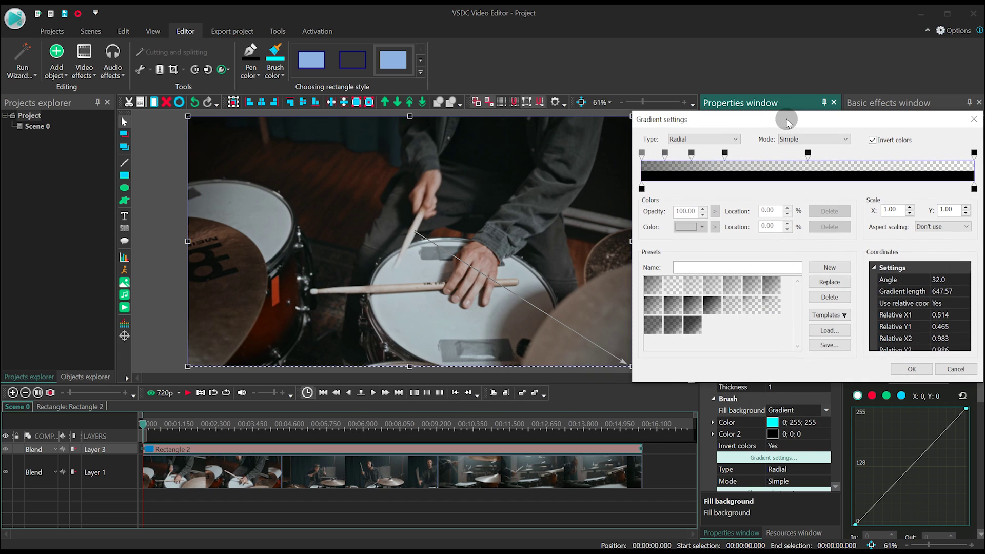
left_click(842, 315)
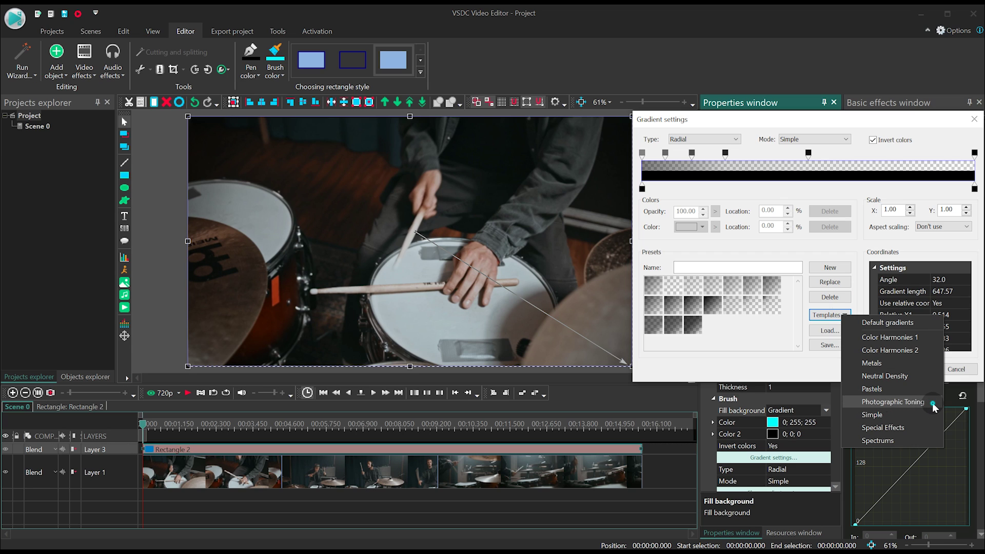
left_click(893, 403)
left_click(566, 265)
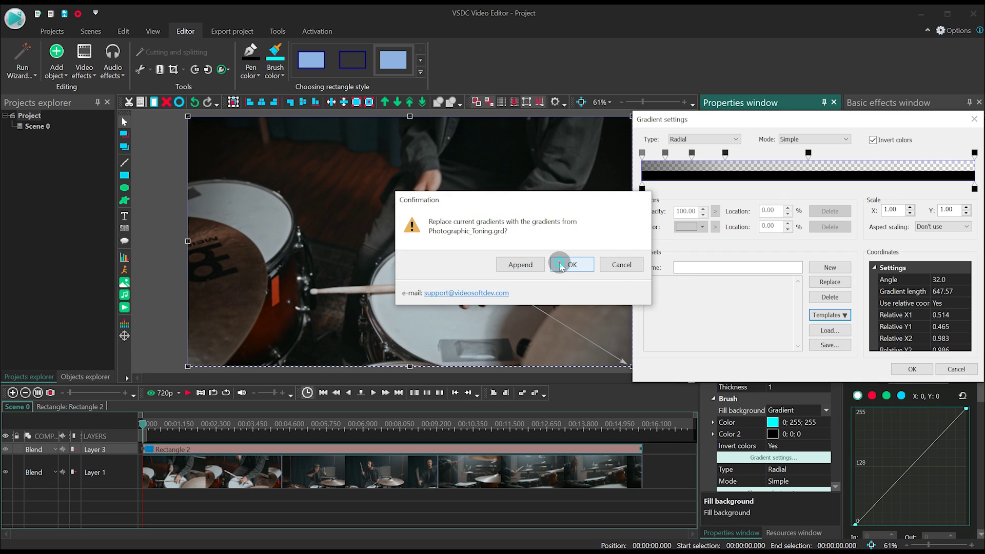
left_click(690, 329)
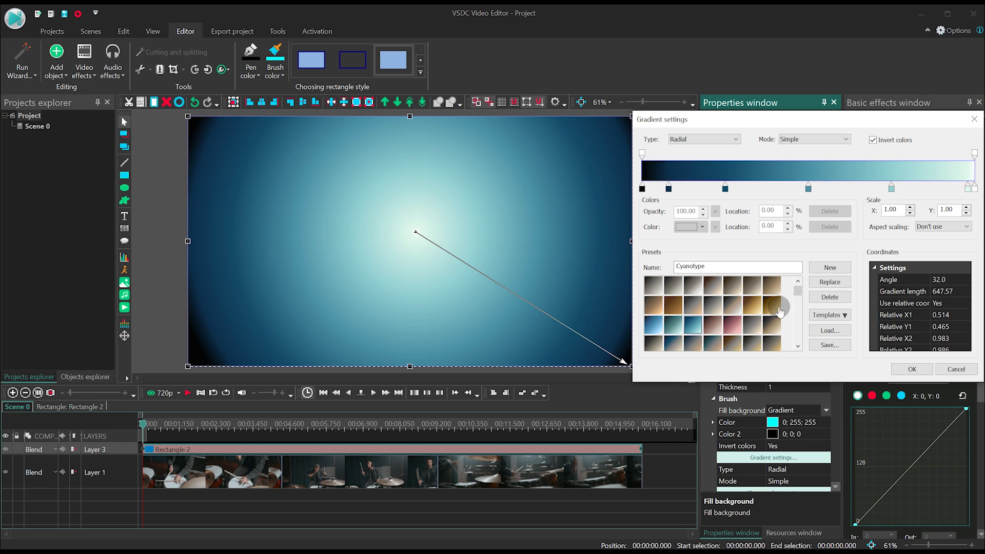
left_click_drag(801, 296, 798, 347)
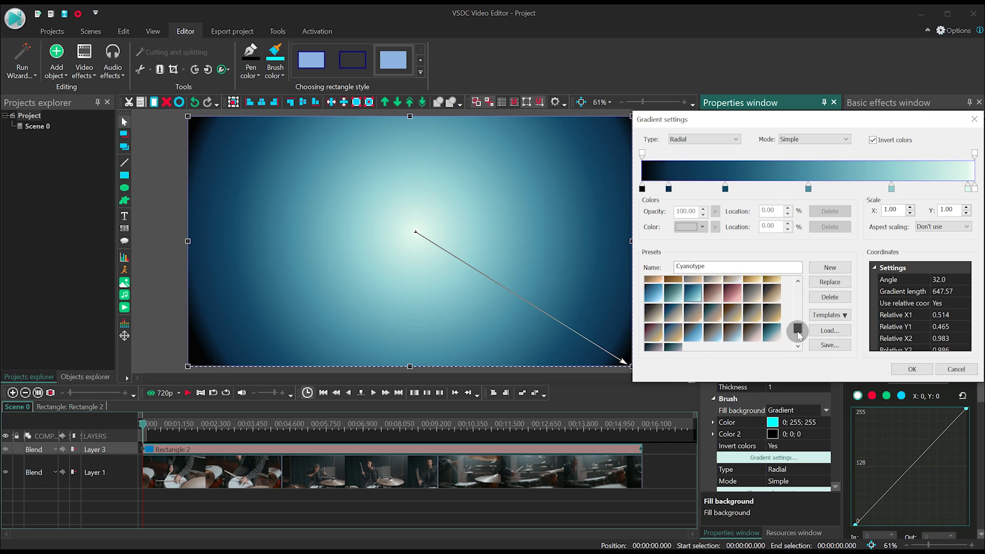
left_click(713, 322)
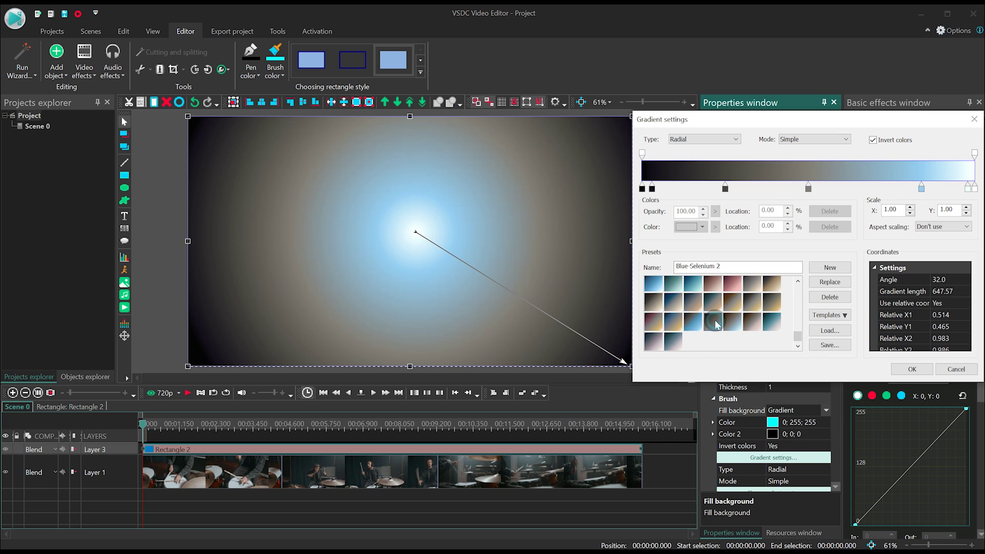
left_click(905, 370)
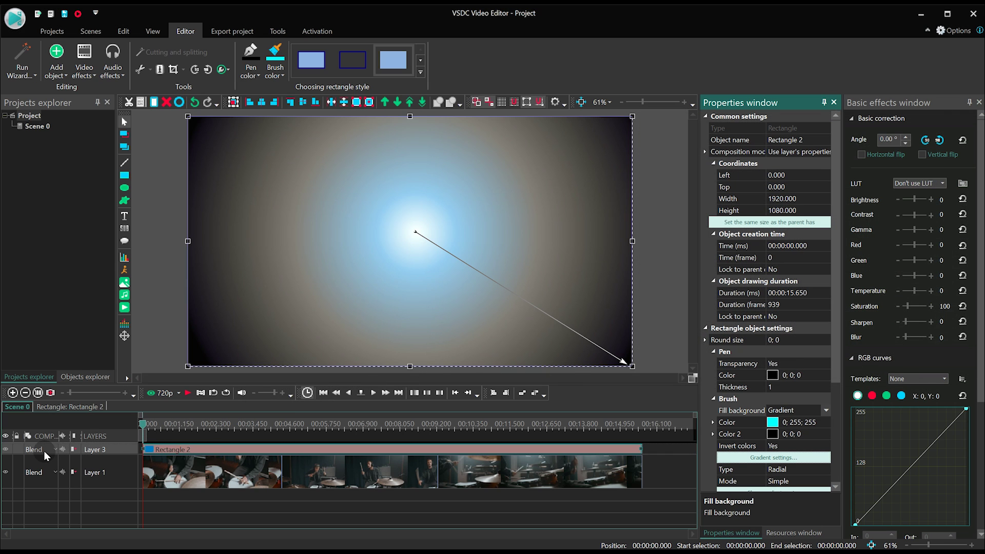
Set Layer 3's blend mode to Multiply, then hide and reshow it to compare
left_click(57, 450)
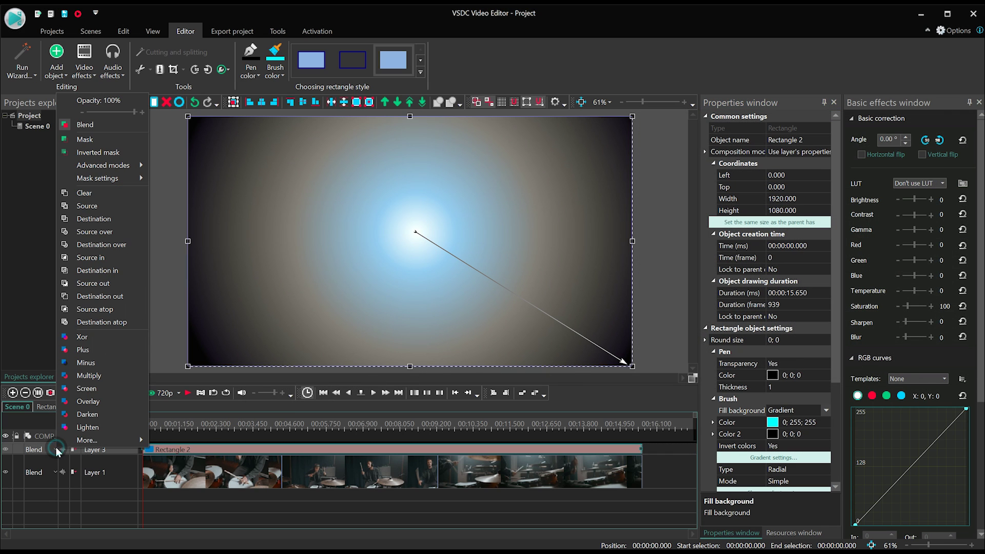
left_click(124, 377)
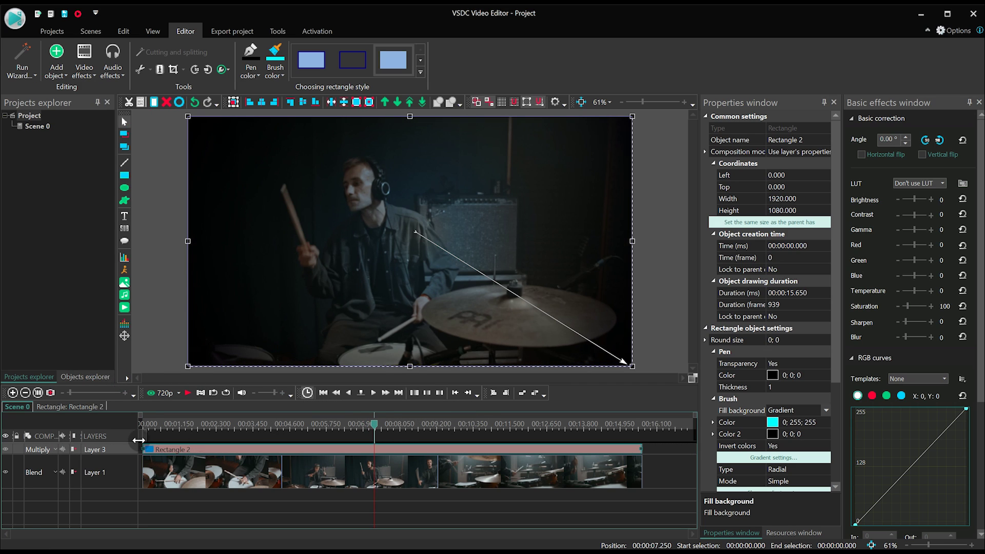
left_click(7, 450)
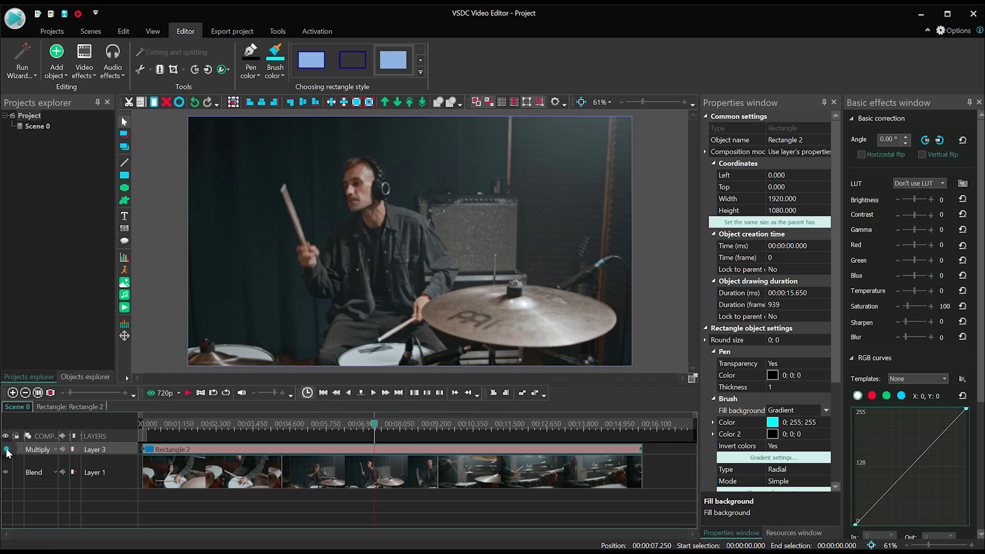
left_click(6, 449)
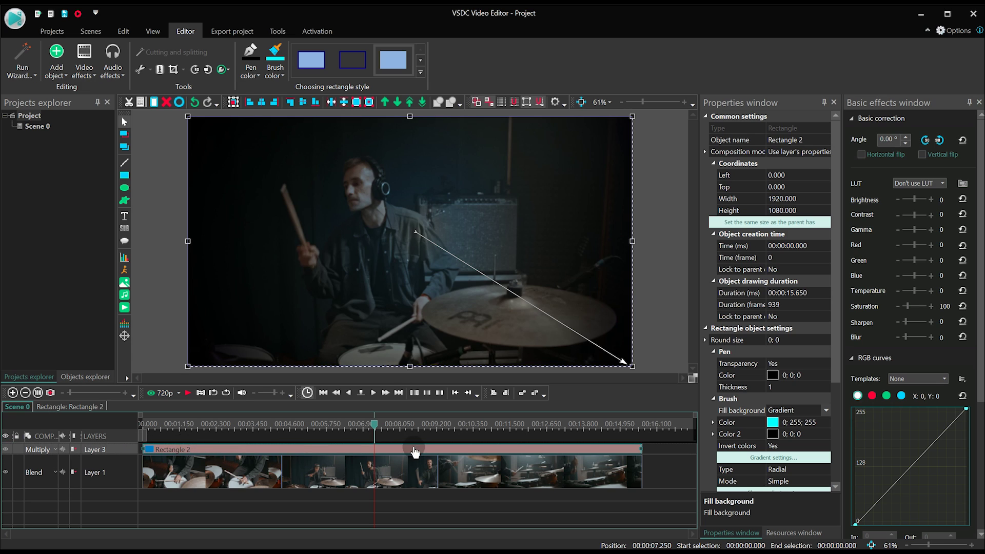